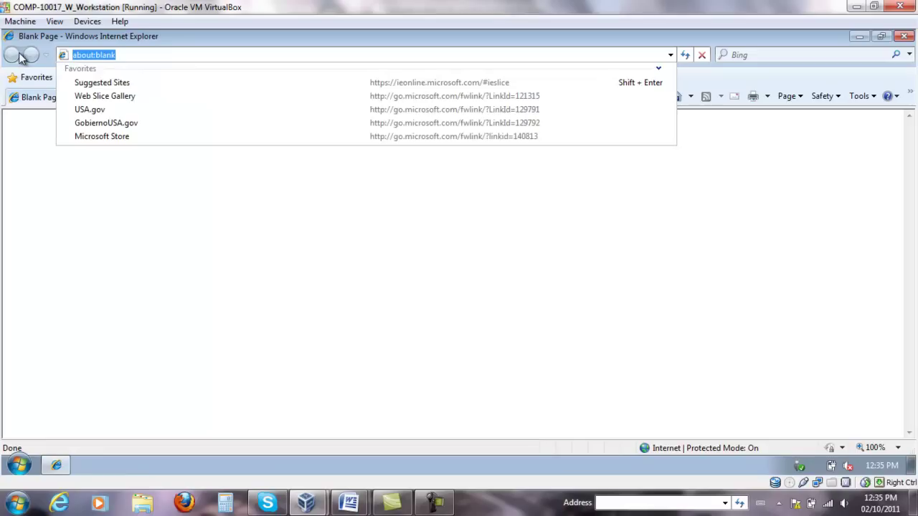
{"action": "type", "text": ":/"}
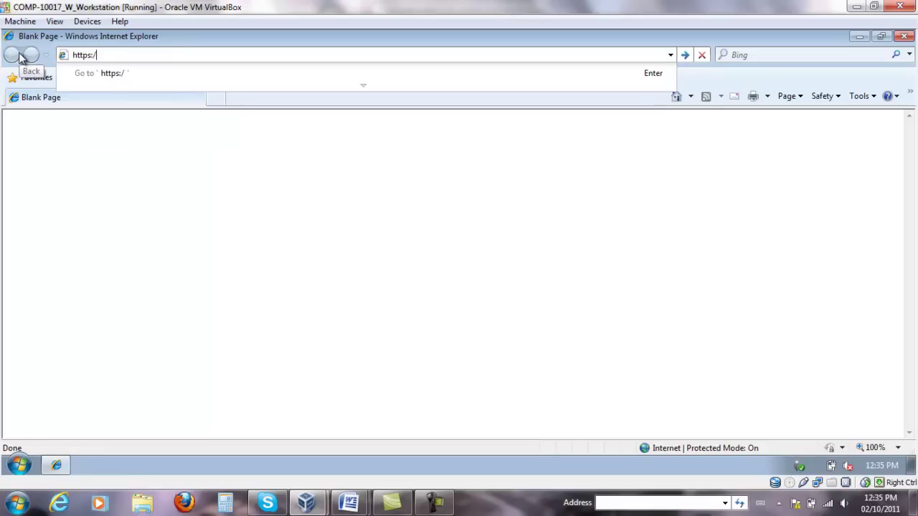
{"action": "type", "text": "/webmail.acme.com/owa"}
{"action": "key", "text": "Return"}
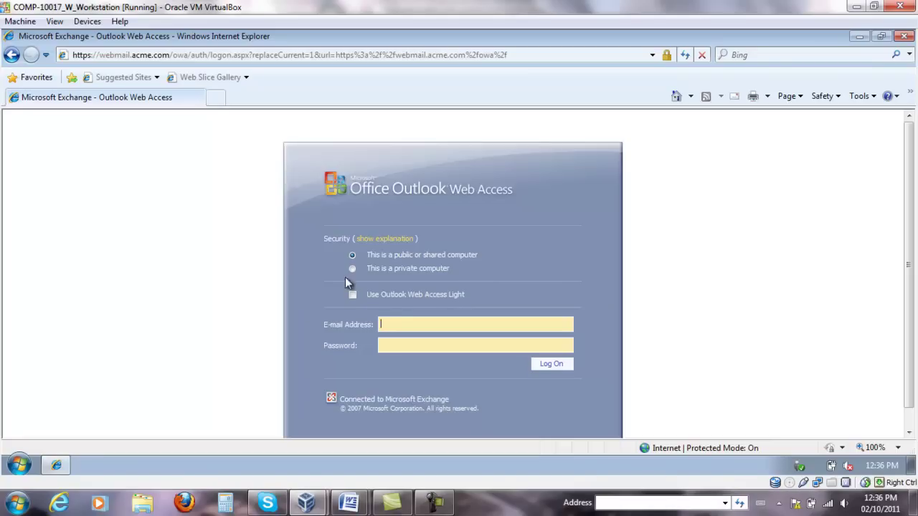
{"action": "left_click", "coordinate": [353, 294]}
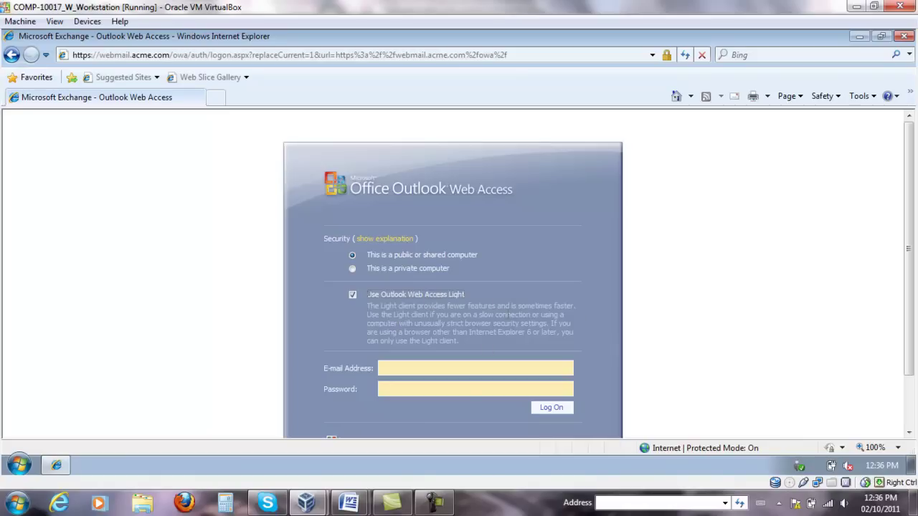
{"action": "left_click_drag", "start_coordinate": [439, 307], "coordinate": [502, 326]}
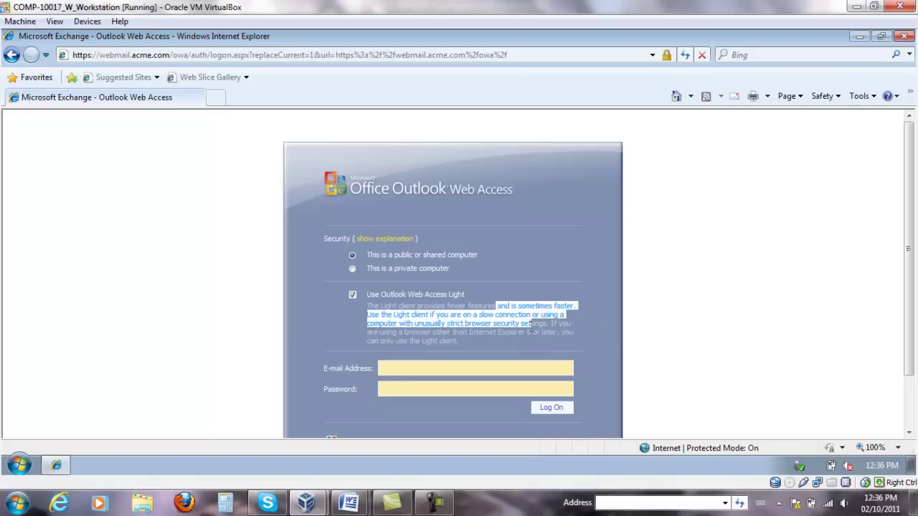
{"action": "left_click", "coordinate": [504, 327]}
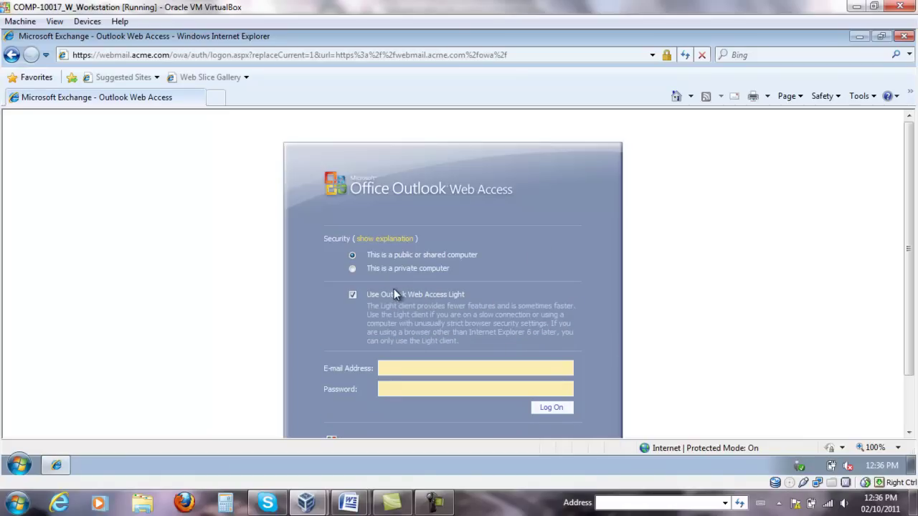
{"action": "left_click", "coordinate": [352, 297]}
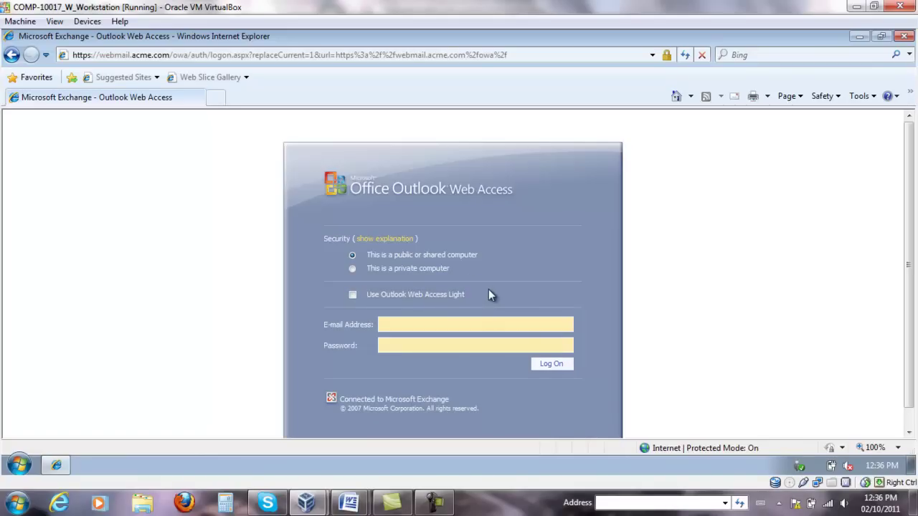
{"action": "left_click", "coordinate": [411, 324]}
- Sign in with the account's e-mail address and password to reach the first-logon setup page
{"action": "key", "text": "Tab"}
{"action": "type", "text": "password"}
{"action": "key", "text": "Tab"}
{"action": "key", "text": "Return"}
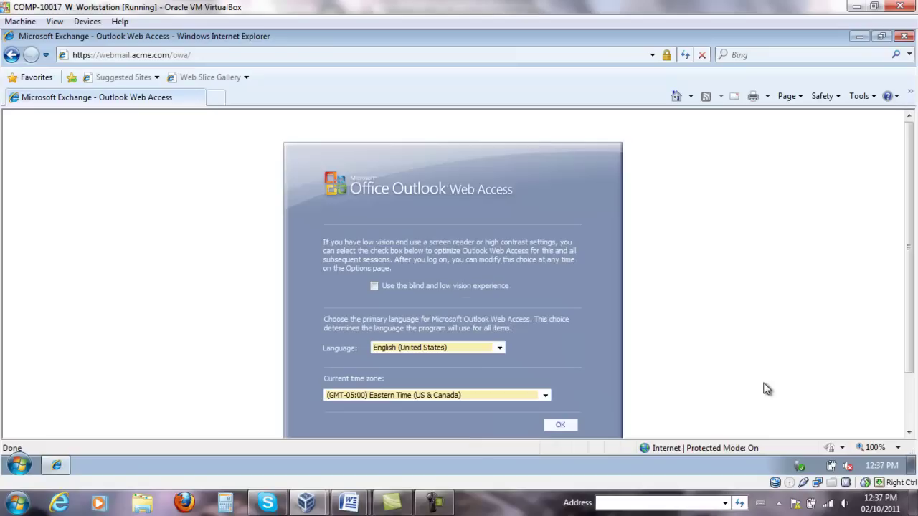
- Choose English (Canada) as the language and confirm the setup to open the mailbox
{"action": "left_click", "coordinate": [497, 348]}
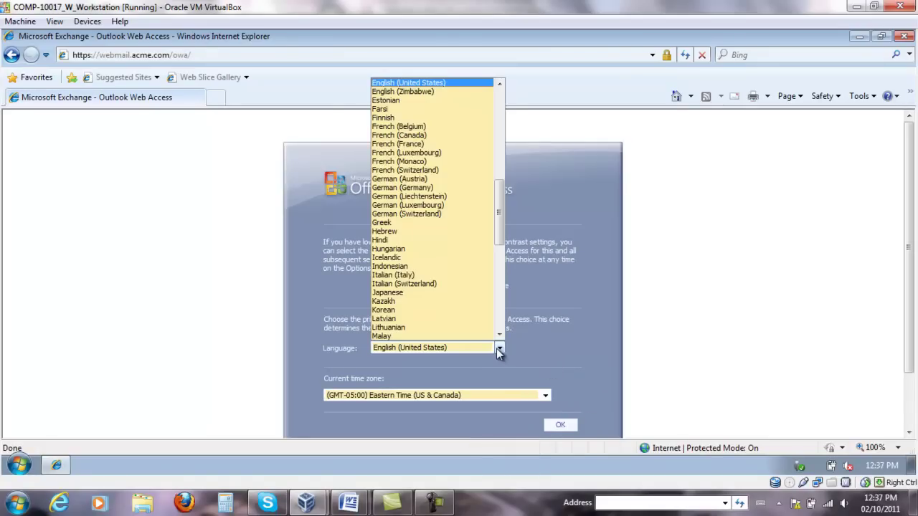
{"action": "left_click_drag", "start_coordinate": [499, 205], "coordinate": [520, 144]}
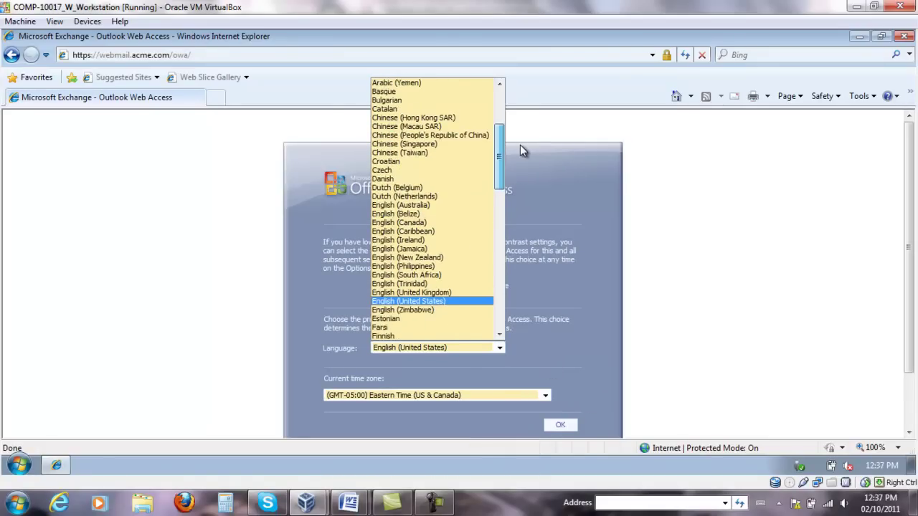
{"action": "left_click", "coordinate": [429, 222]}
{"action": "left_click", "coordinate": [557, 424]}
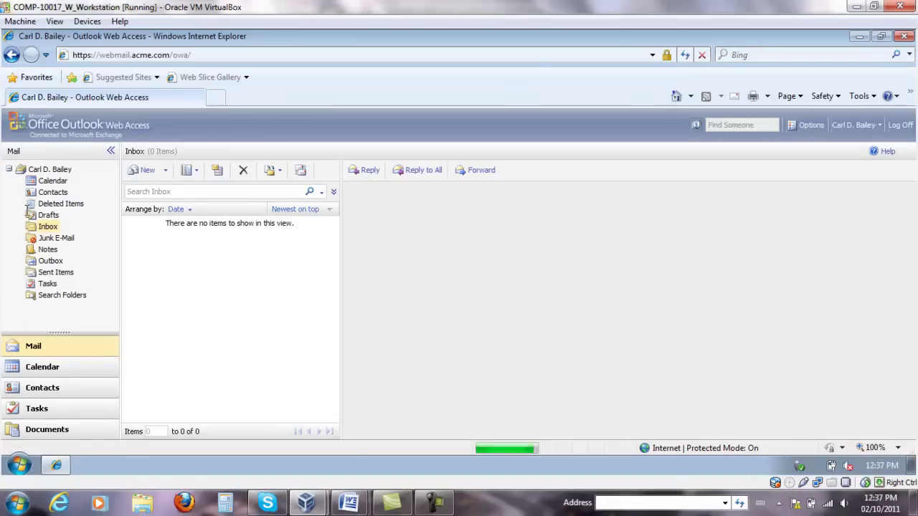
- Start a new message addressed to Administrator, resolving the name against the directory
{"action": "left_click_drag", "start_coordinate": [343, 297], "coordinate": [514, 289]}
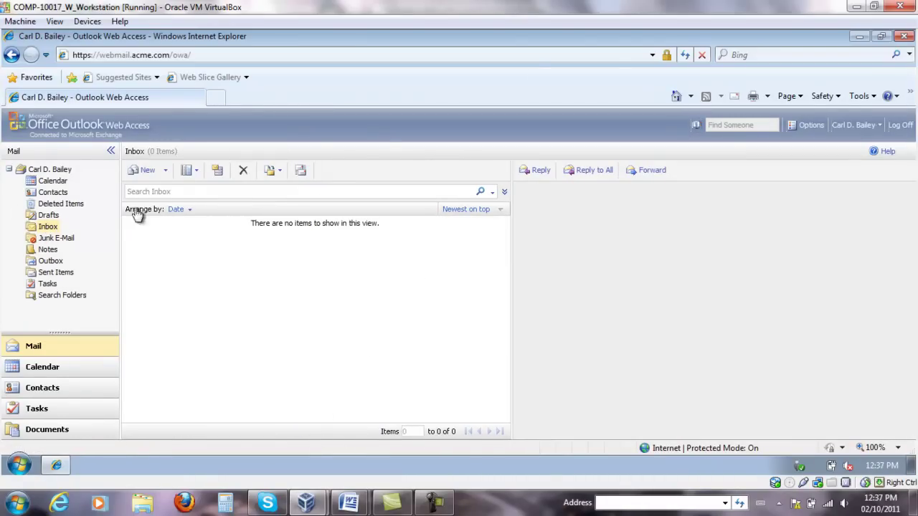
{"action": "left_click", "coordinate": [148, 176]}
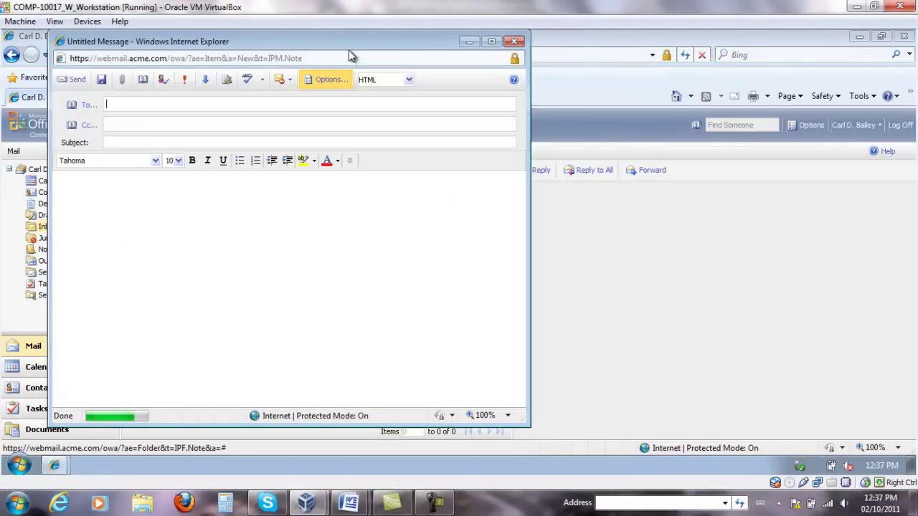
{"action": "type", "text": "Adminitrs"}
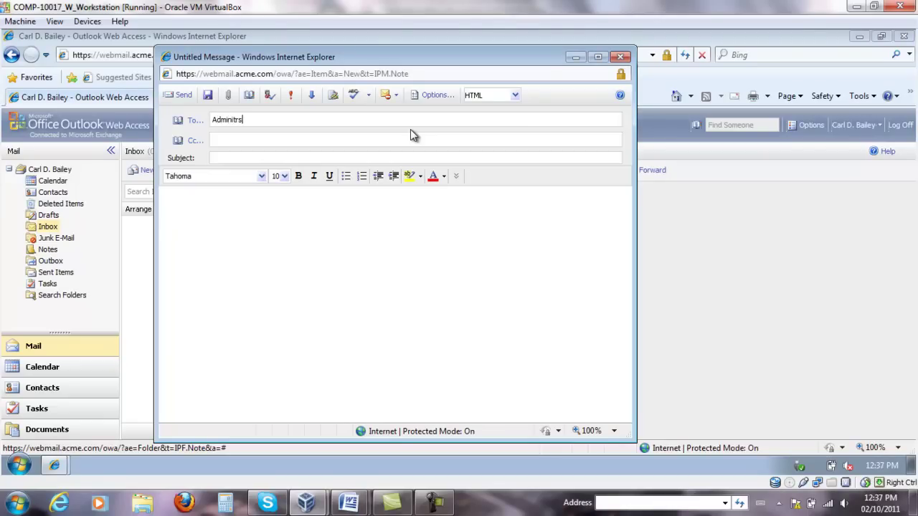
{"action": "key", "text": "BackSpace"}
{"action": "key", "text": "BackSpace"}
{"action": "key", "text": "BackSpace"}
{"action": "type", "text": "strato"}
{"action": "left_click", "coordinate": [291, 96]}
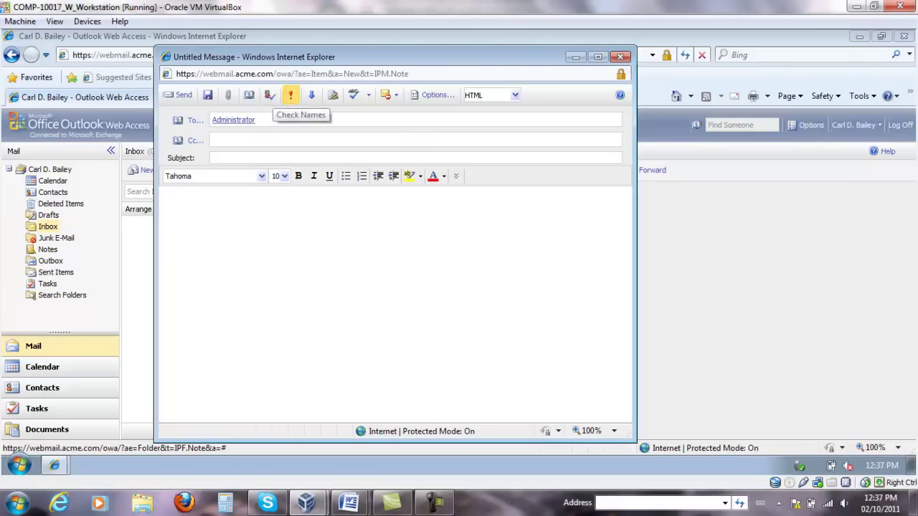
- Add subject 'Testing' and body 'Just Testing', Cc your own account, and send it
{"action": "left_click", "coordinate": [241, 155]}
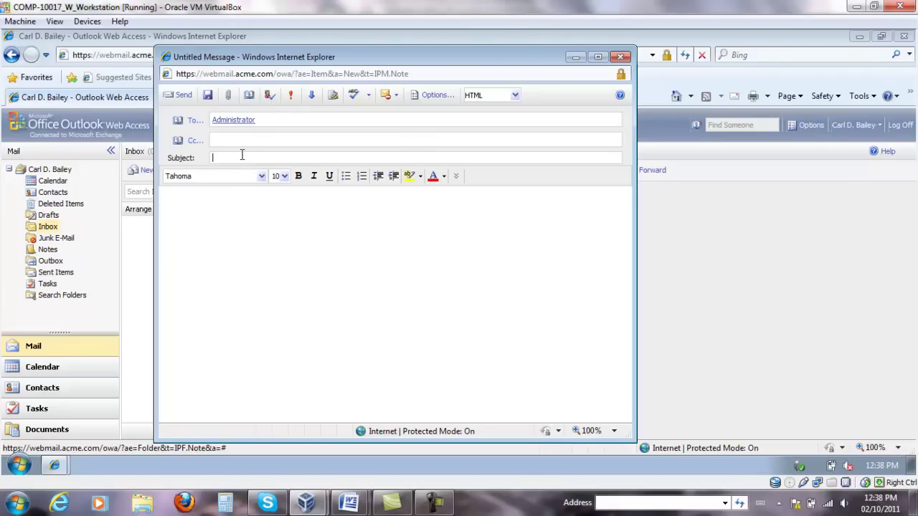
{"action": "type", "text": "Testing"}
{"action": "type", "text": "Just Te"}
{"action": "type", "text": "sting"}
{"action": "left_click", "coordinate": [251, 142]}
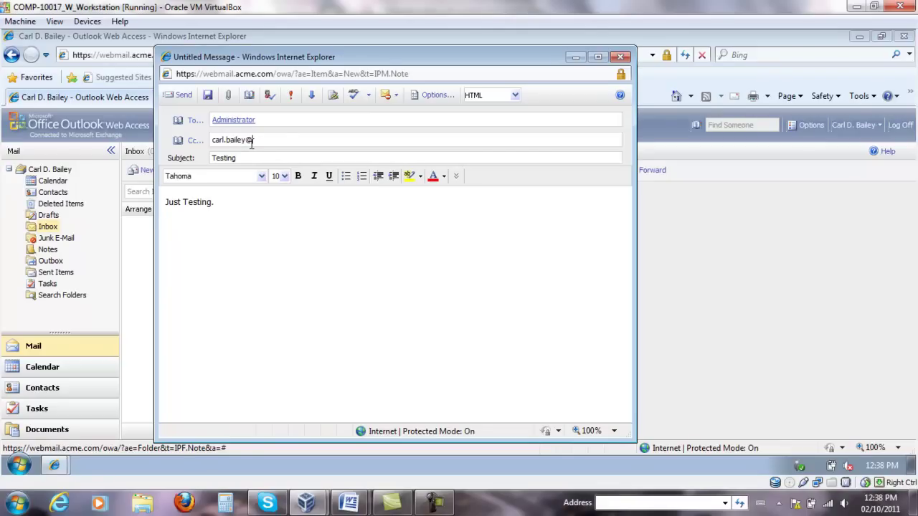
{"action": "left_click", "coordinate": [270, 95]}
{"action": "left_click", "coordinate": [179, 94]}
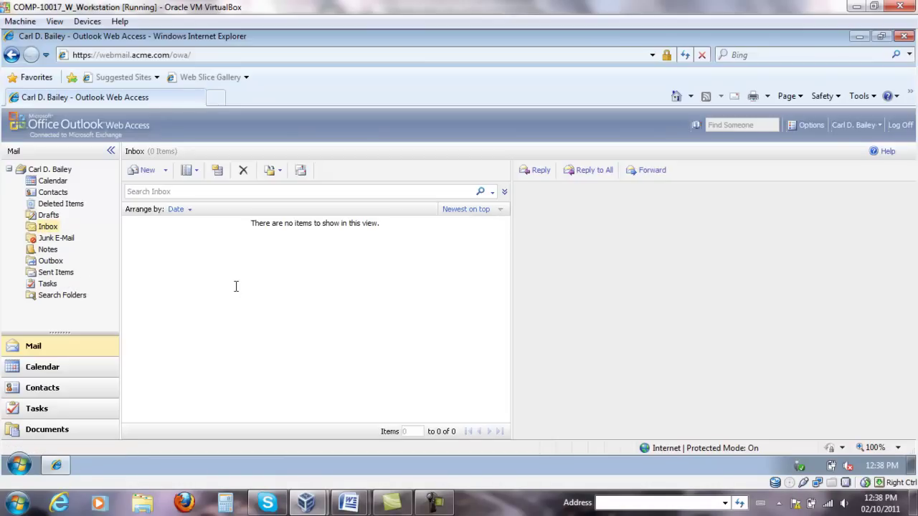
- Open the sent Testing message from Sent Items to confirm it went to Administrator, then close it
{"action": "left_click", "coordinate": [59, 273]}
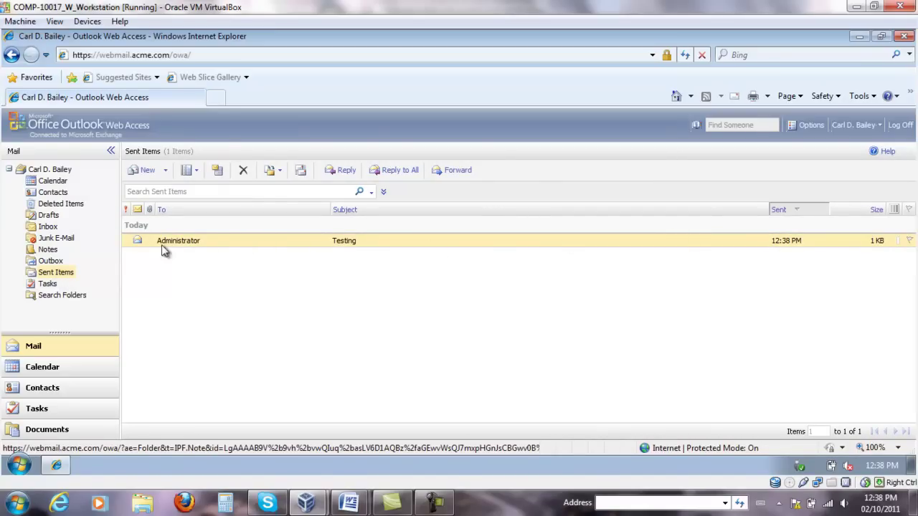
{"action": "left_click", "coordinate": [47, 227]}
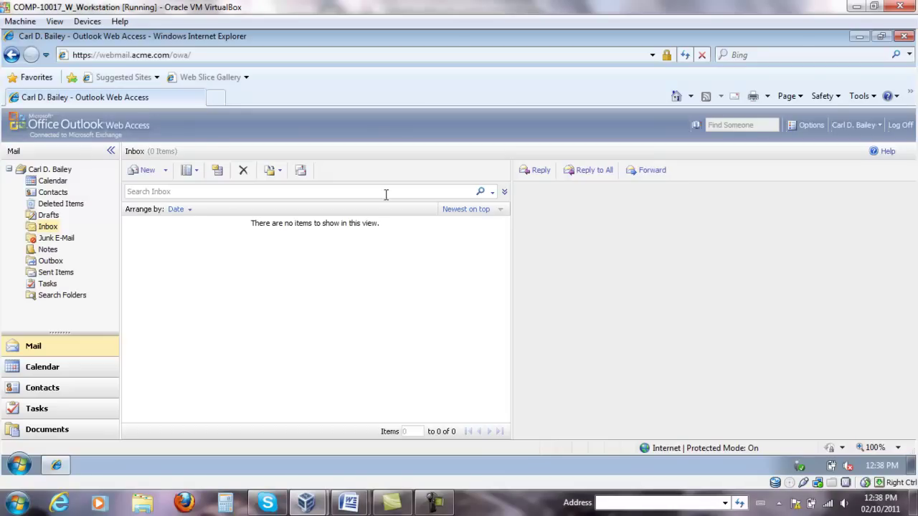
{"action": "left_click", "coordinate": [58, 273]}
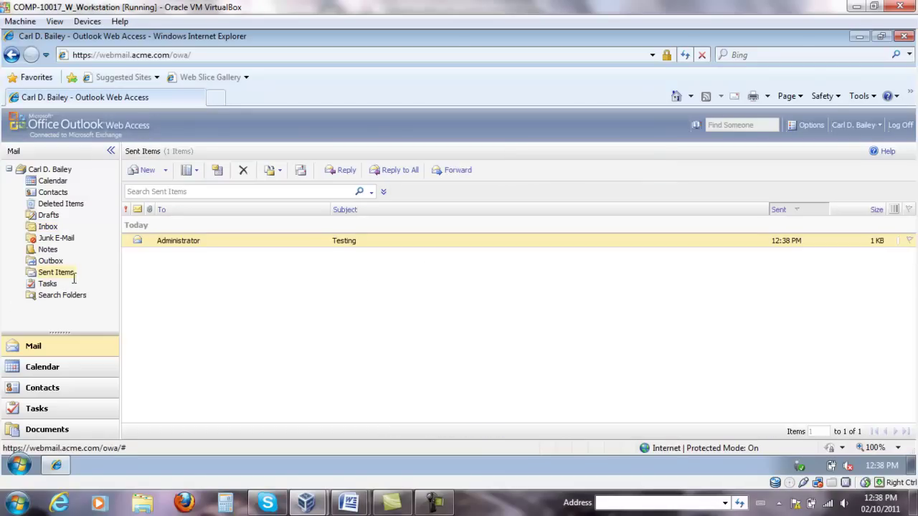
{"action": "double_click", "coordinate": [382, 247]}
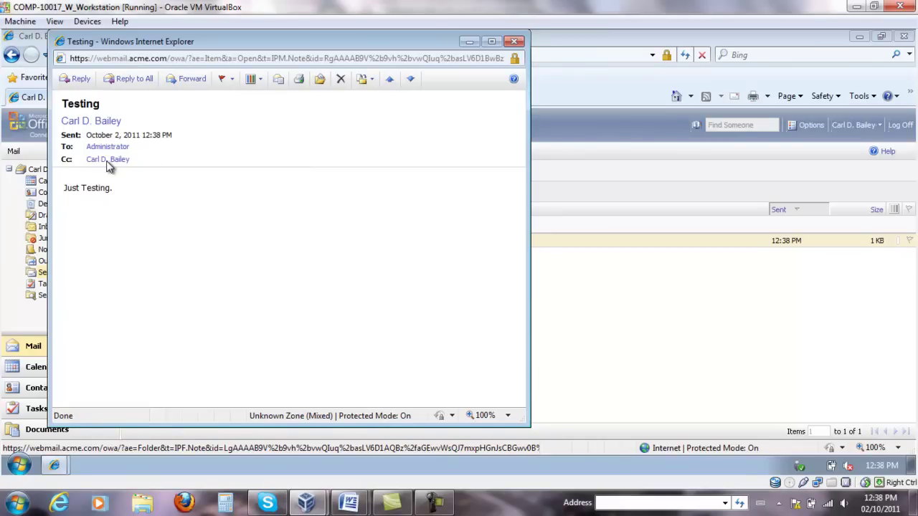
{"action": "left_click", "coordinate": [514, 44]}
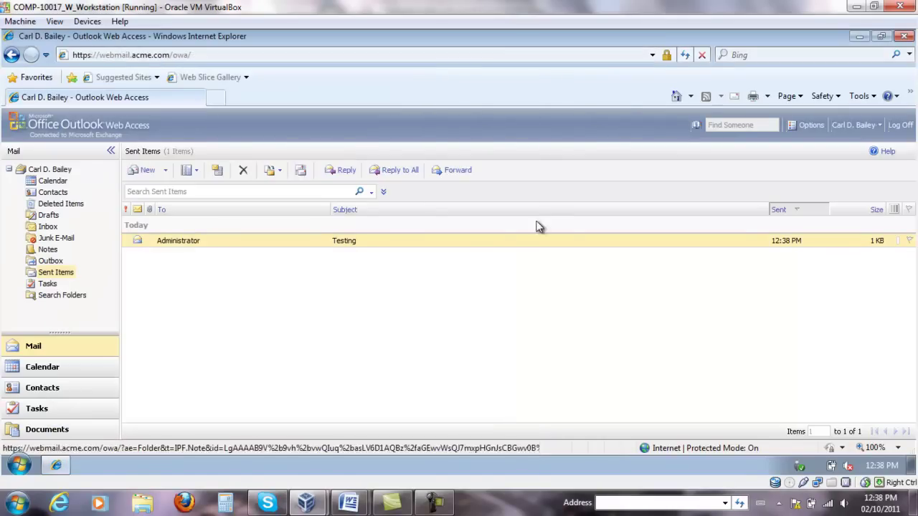
- Recheck the Inbox until the Cc copy of Testing arrives
{"action": "left_click", "coordinate": [45, 227]}
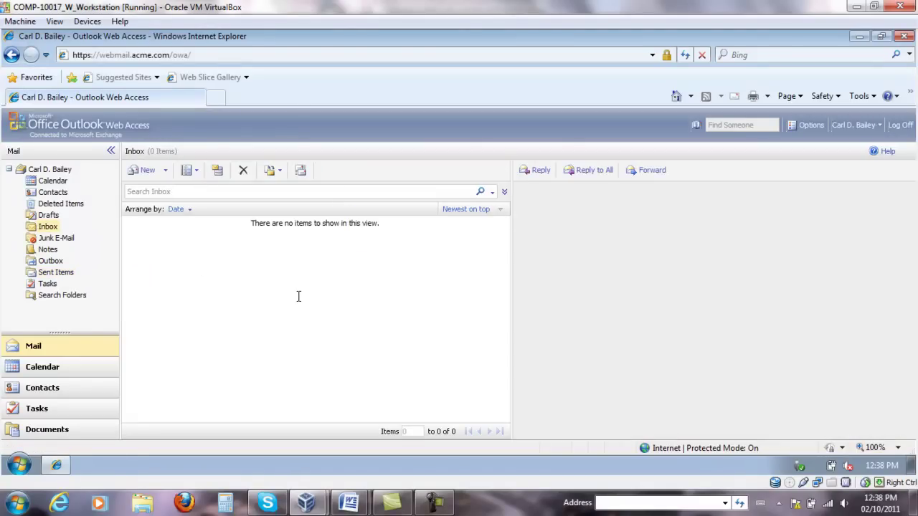
{"action": "left_click", "coordinate": [46, 274]}
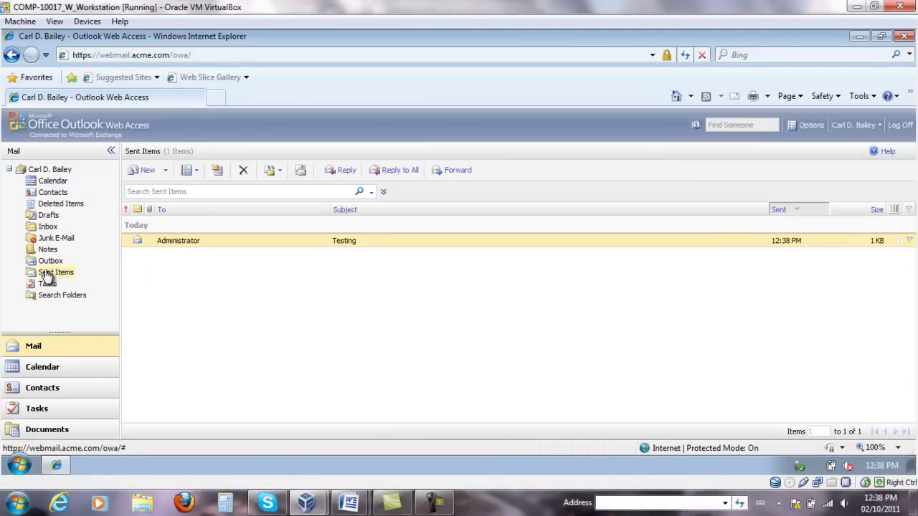
{"action": "left_click", "coordinate": [48, 228]}
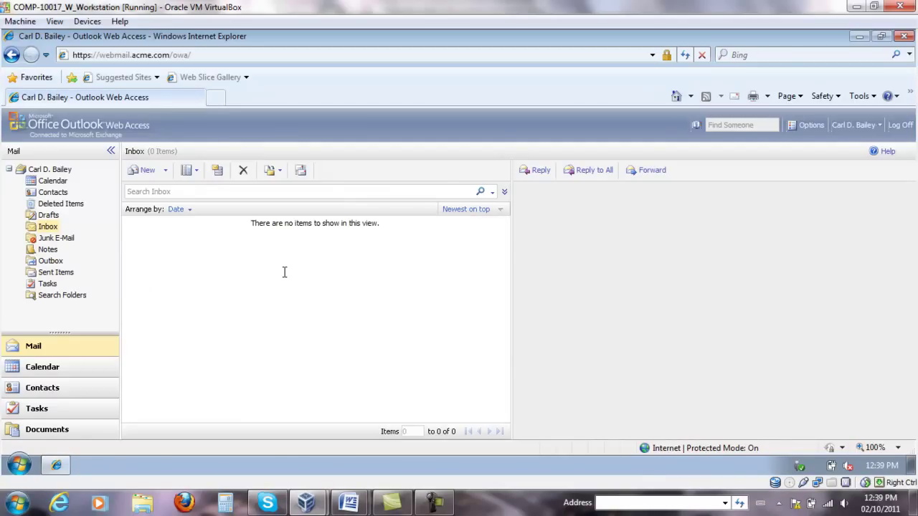
{"action": "left_click", "coordinate": [47, 227]}
- Open the received Testing message, close it, and return to Sent Items
{"action": "double_click", "coordinate": [272, 244]}
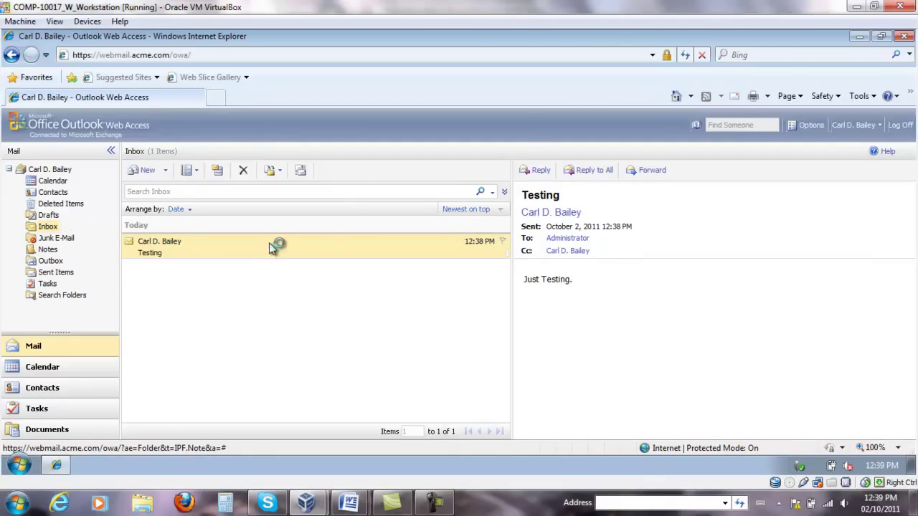
{"action": "left_click_drag", "start_coordinate": [136, 195], "coordinate": [111, 190]}
{"action": "left_click", "coordinate": [514, 41]}
{"action": "left_click", "coordinate": [56, 273]}
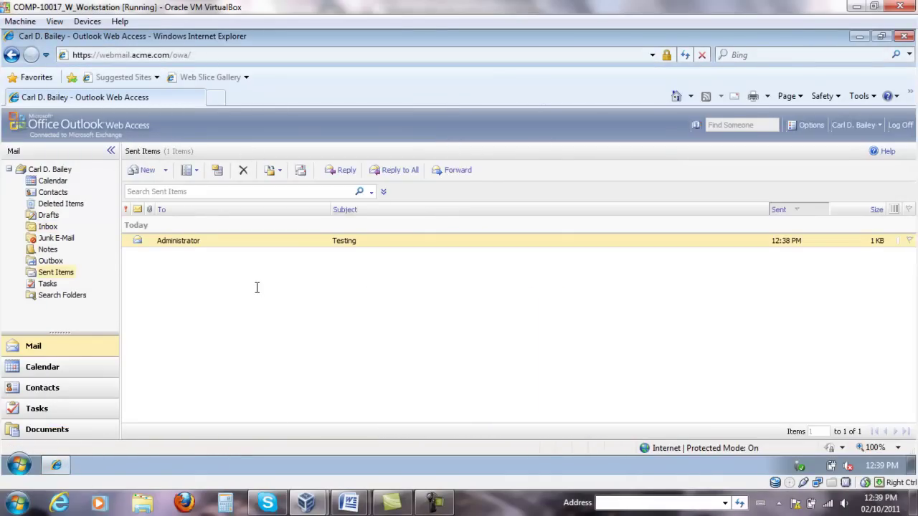